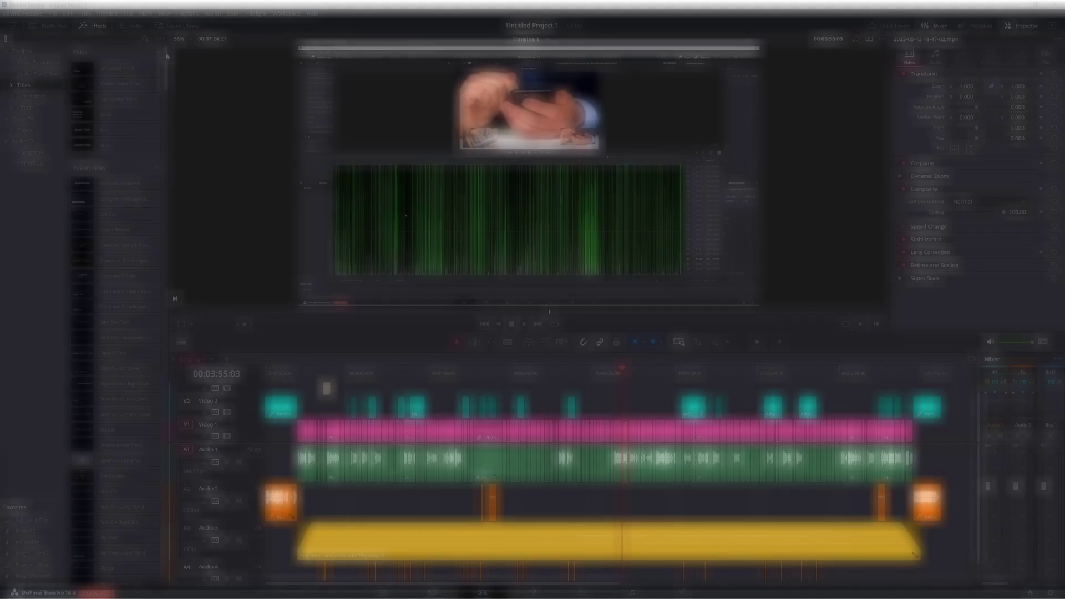
Step: Scroll through the installed Fusion titles in the Edit page's Effects > Titles list
left_click_drag(170, 74, 131, 563)
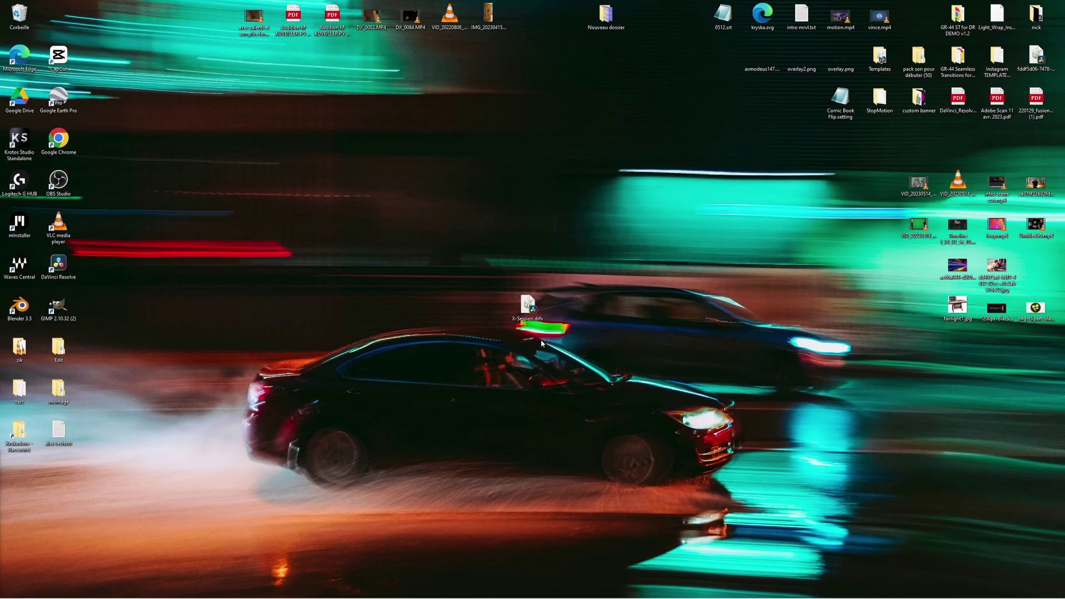
Step: Select X-Session.drfx on the desktop and open it to bring up Resolve's install prompt
left_click_drag(582, 275, 474, 359)
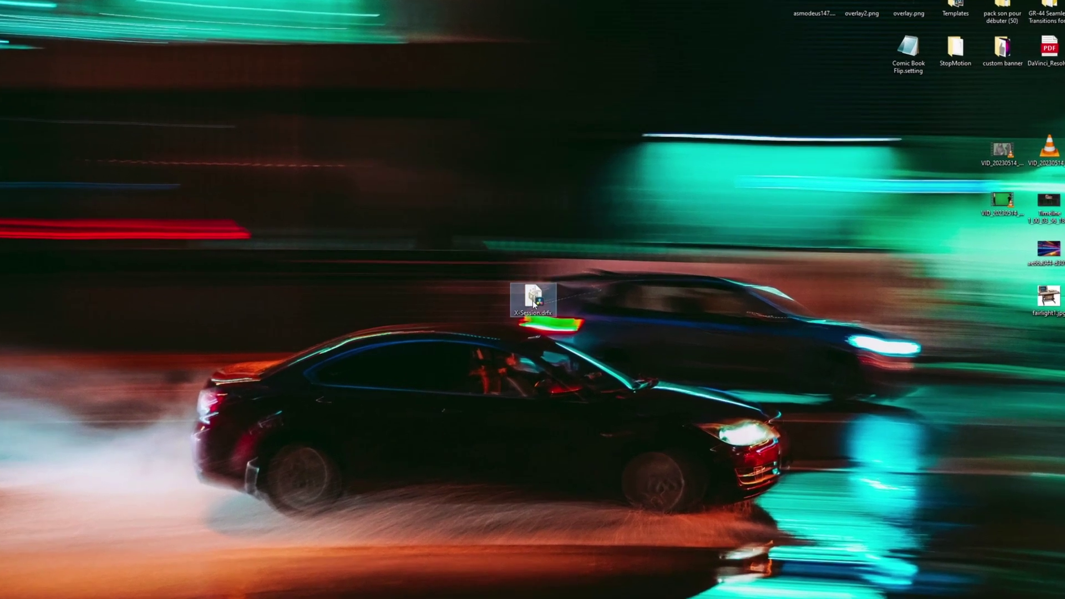
mouse_move(533, 303)
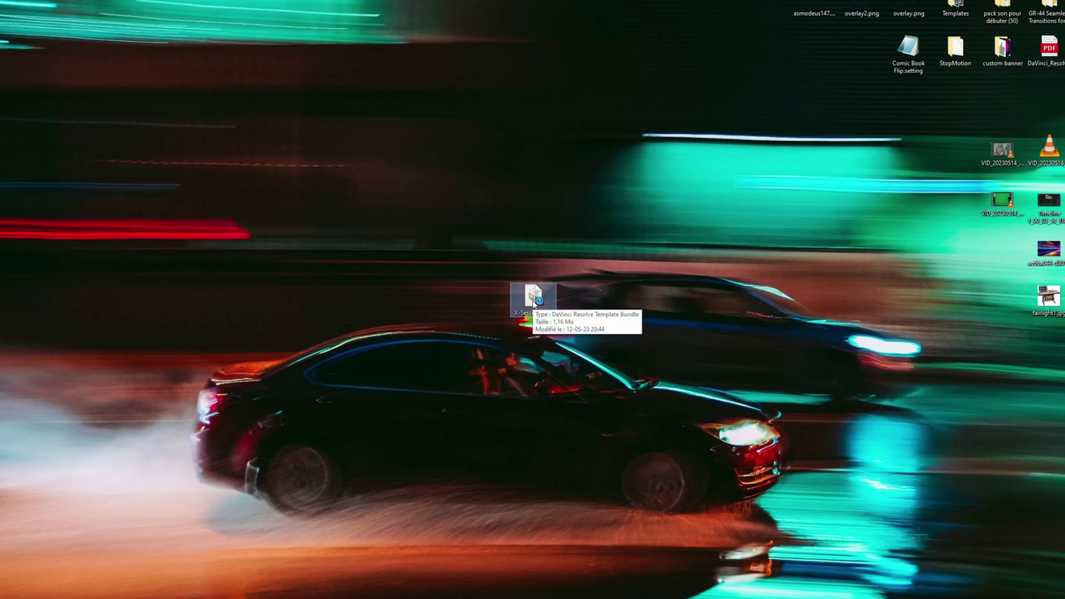
double_click(532, 303)
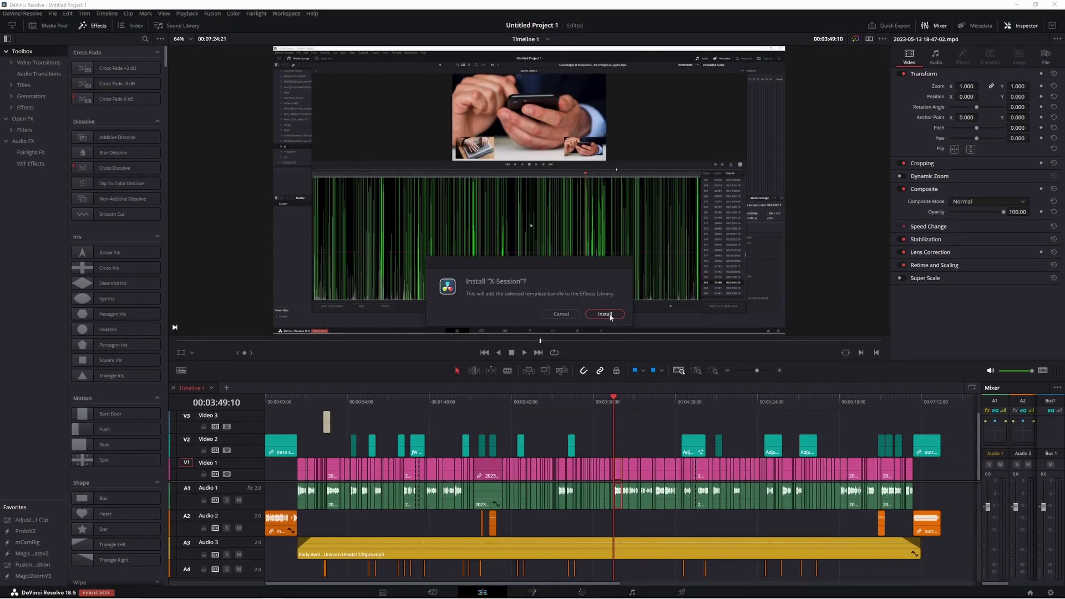
Step: Confirm installing the X-Session bundle, then quit Resolve so the new templates load
left_click(605, 315)
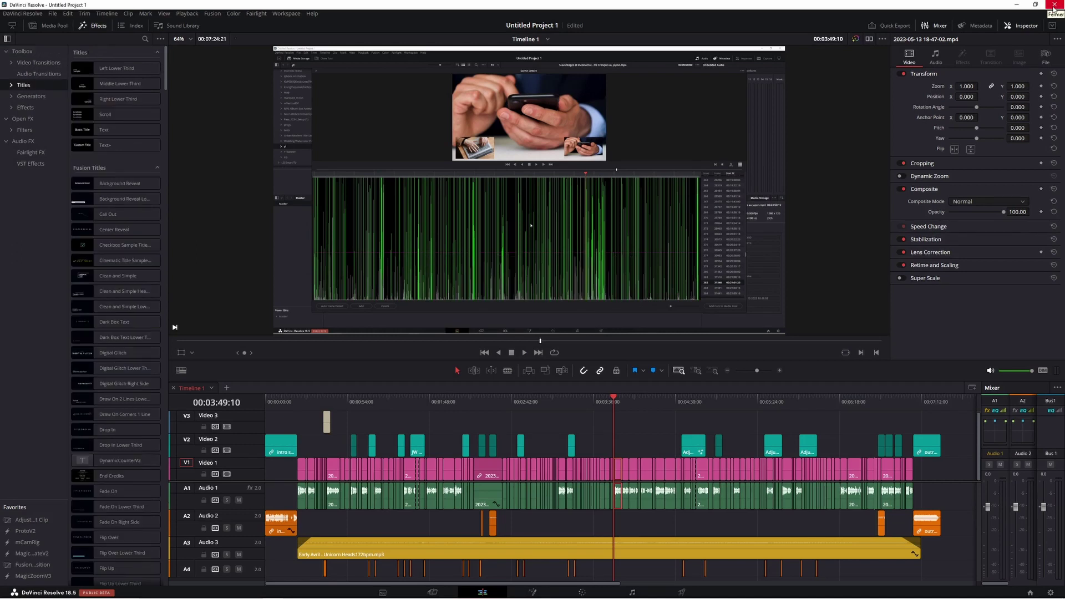
left_click(1053, 4)
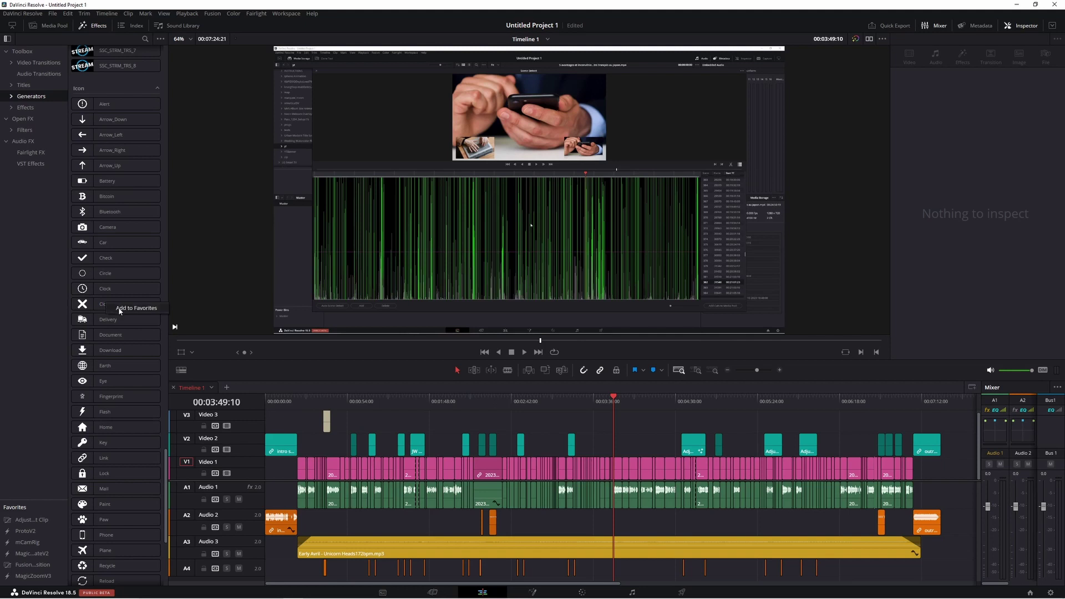
Step: Toggle Hover Scrub Preview in the Effects options and preview the Delivery icon generator
left_click(120, 309)
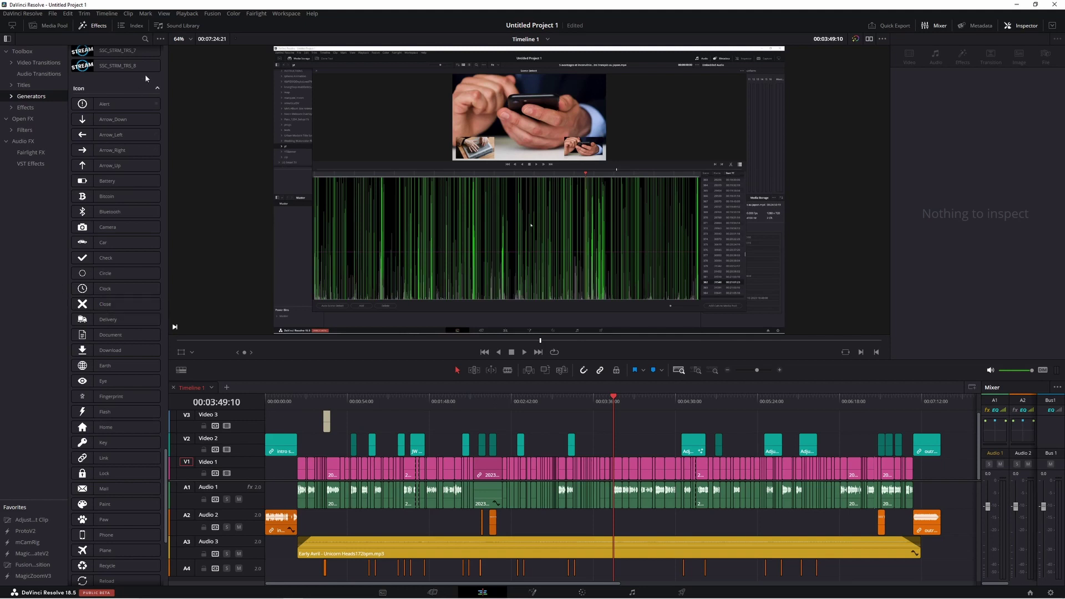
left_click(161, 39)
left_click(176, 50)
mouse_move(112, 317)
Step: Switch to the Fusion page and show the effects library
left_click(534, 592)
left_click(49, 25)
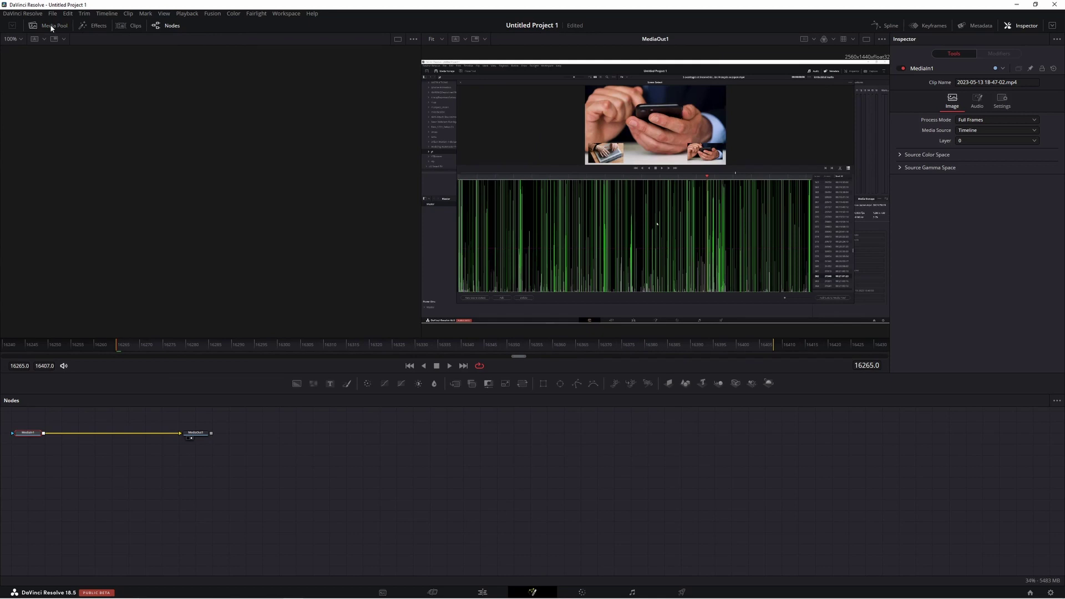
left_click(98, 25)
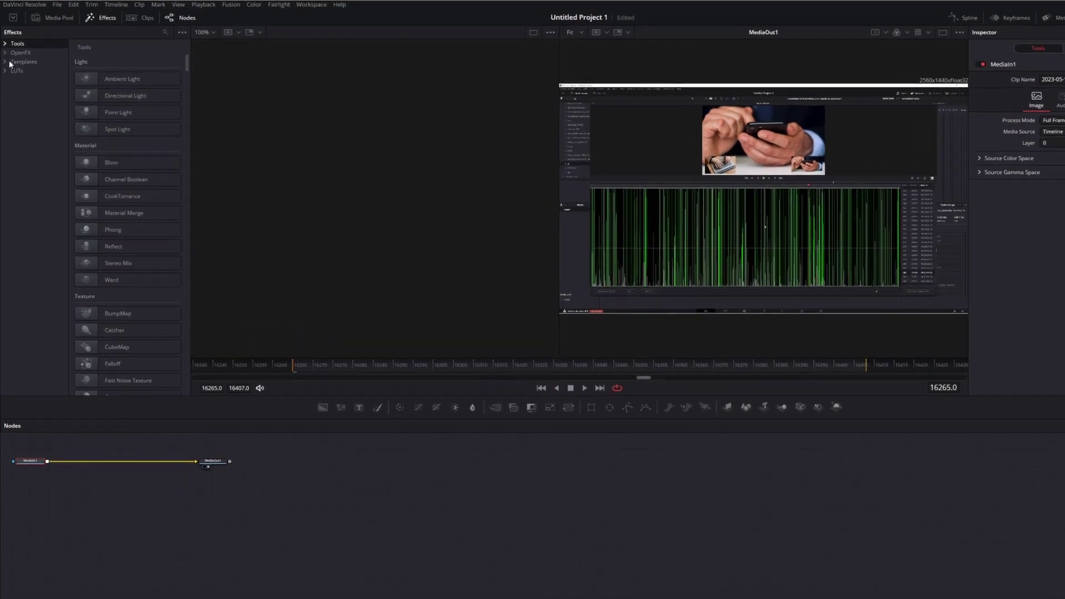
Step: Expand Templates > Edit > Generators to list the icon generators, and reveal that folder on disk
left_click(4, 66)
left_click(15, 67)
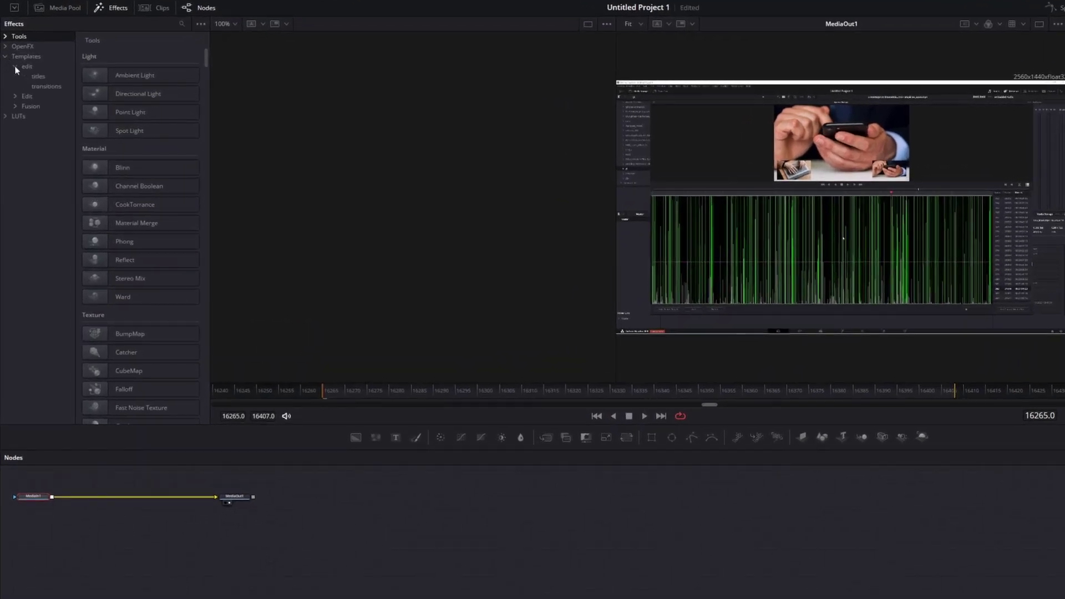
left_click(15, 97)
left_click(46, 104)
mouse_move(204, 84)
left_mouse_down()
mouse_move(195, 229)
mouse_move(218, 223)
mouse_move(216, 194)
left_mouse_up()
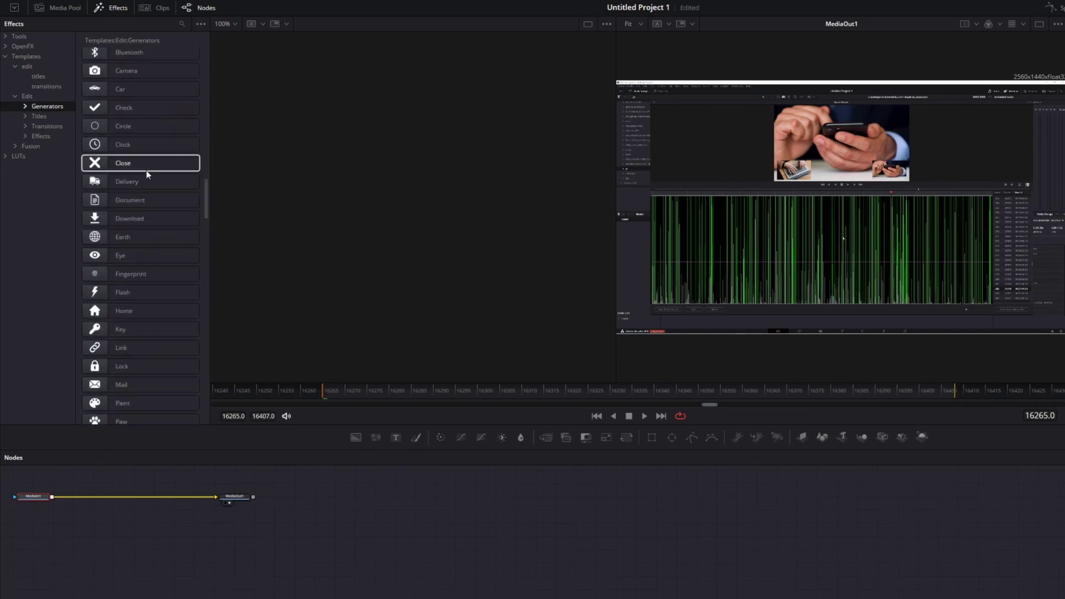
left_click(201, 25)
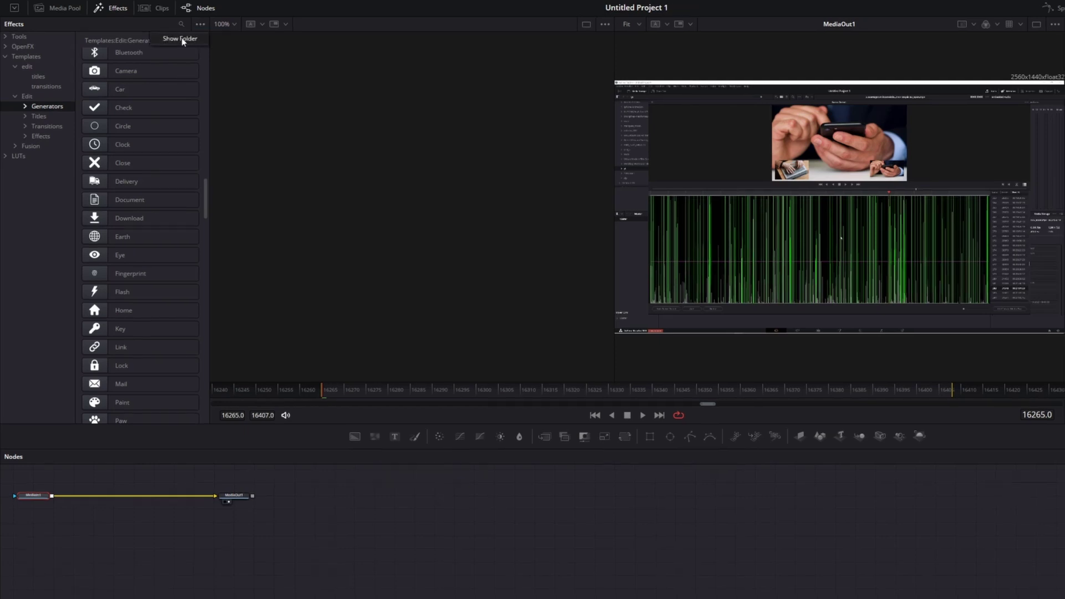
left_click(182, 39)
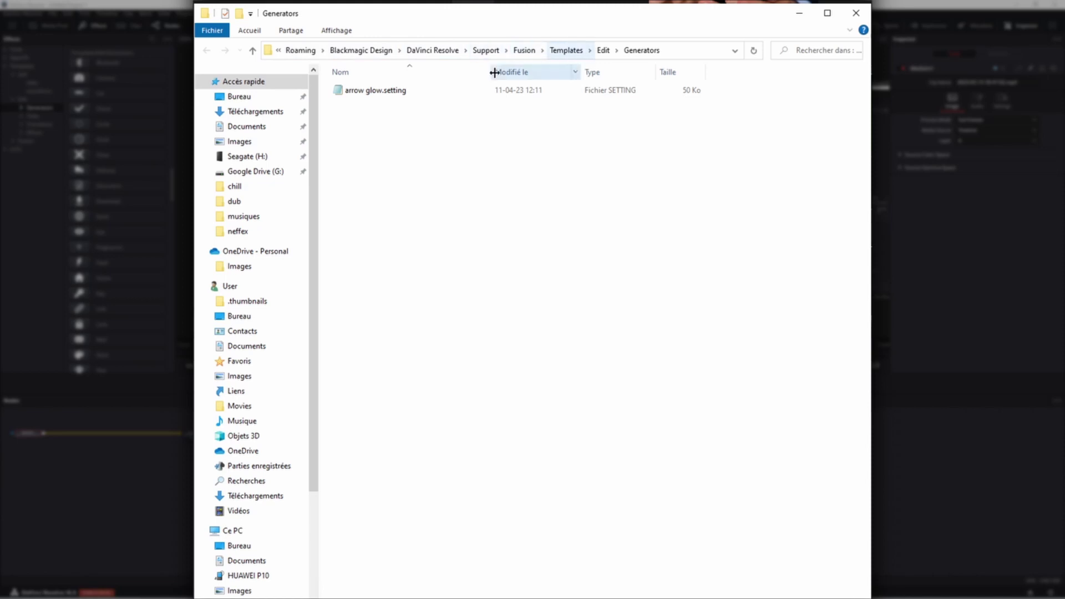
Step: Go up to the Templates folder, sort by Modifié le newest first, and select X-Session.drfx
left_click(253, 51)
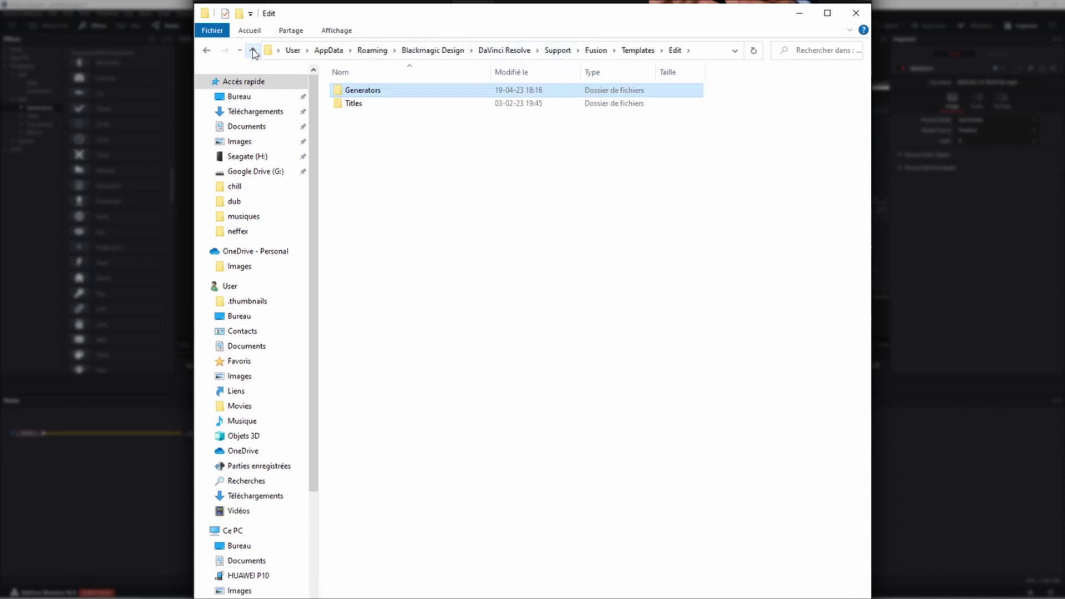
left_click(253, 51)
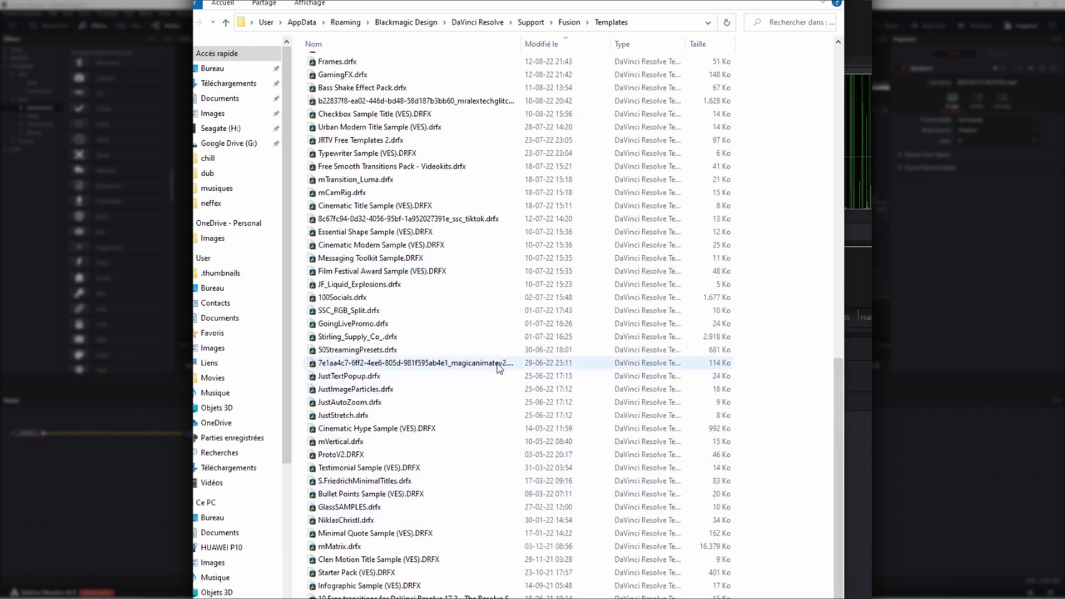
left_click(556, 45)
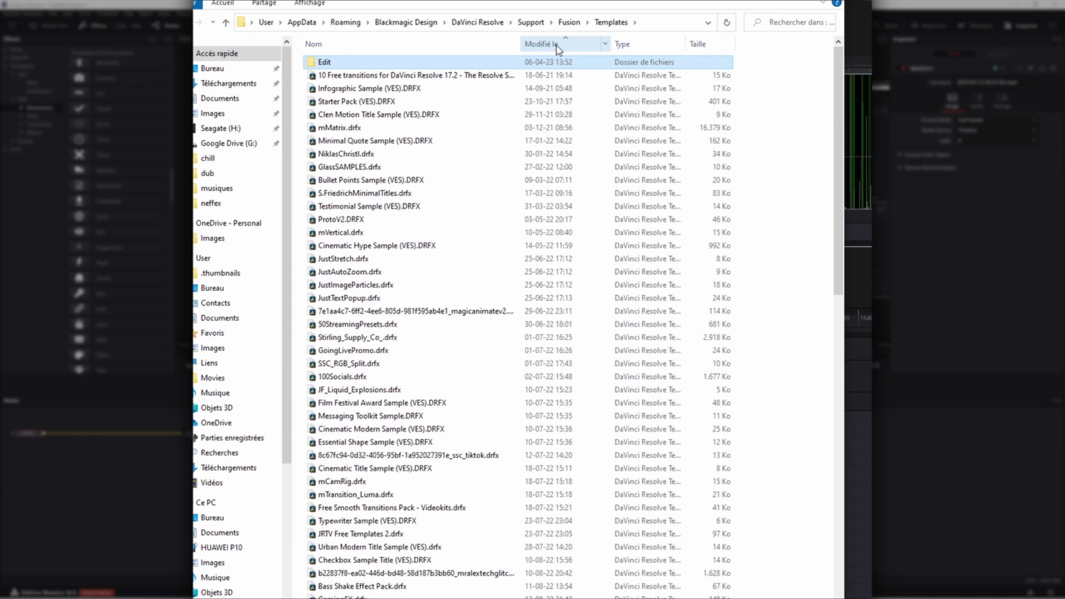
left_click(556, 45)
scroll(468, 207, "up", 10)
scroll(469, 208, "up", 12)
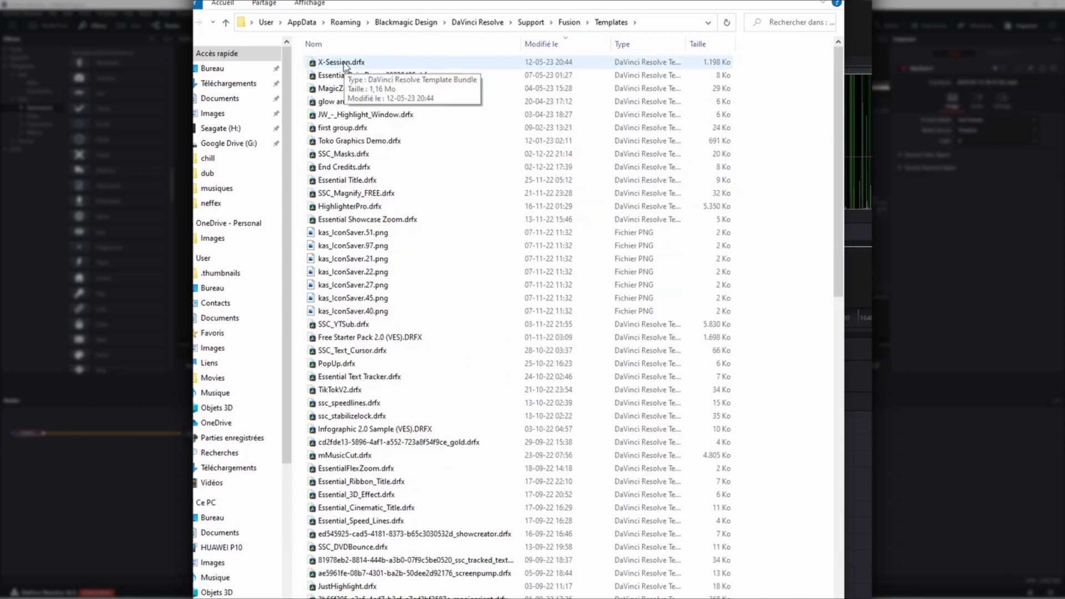
left_click(345, 65)
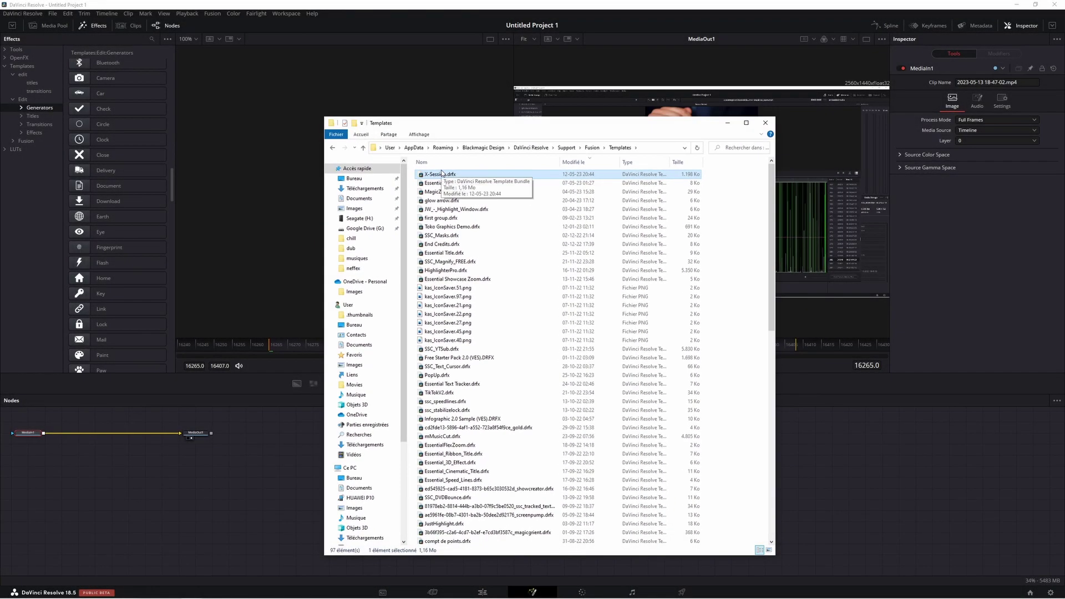
Step: Delete X-Session.drfx, then recheck the Generators list and return to the Fusion page
key("Delete")
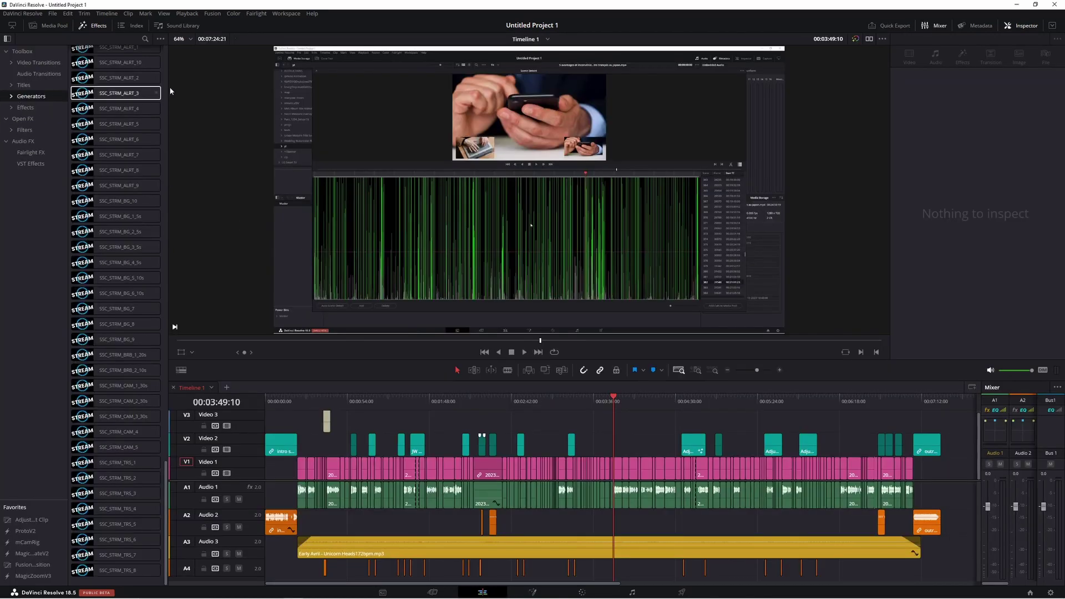
scroll(167, 483, "up", 5)
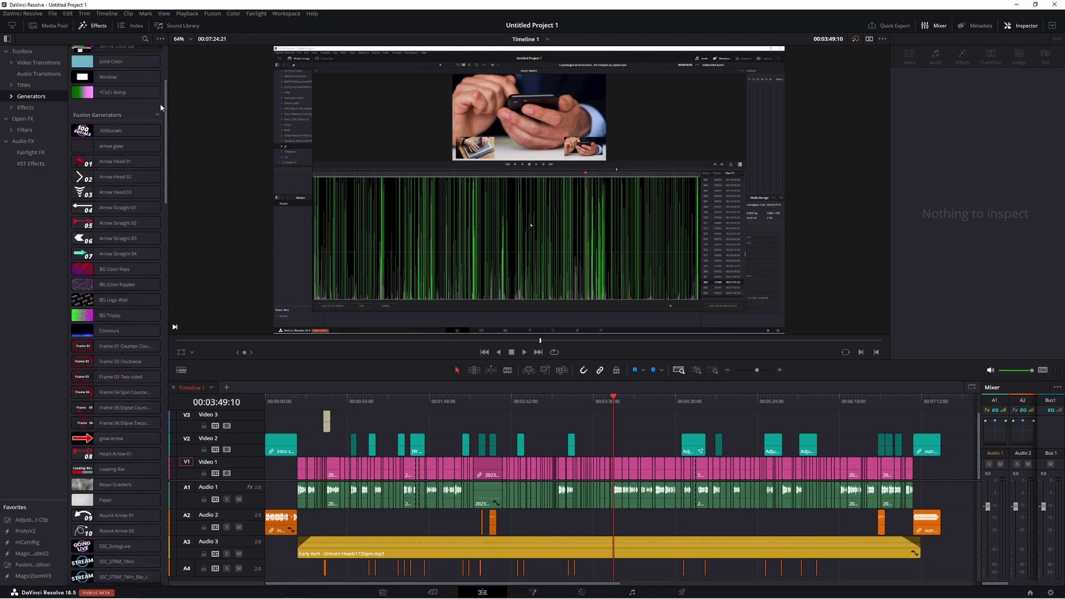
scroll(181, 474, "down", 3)
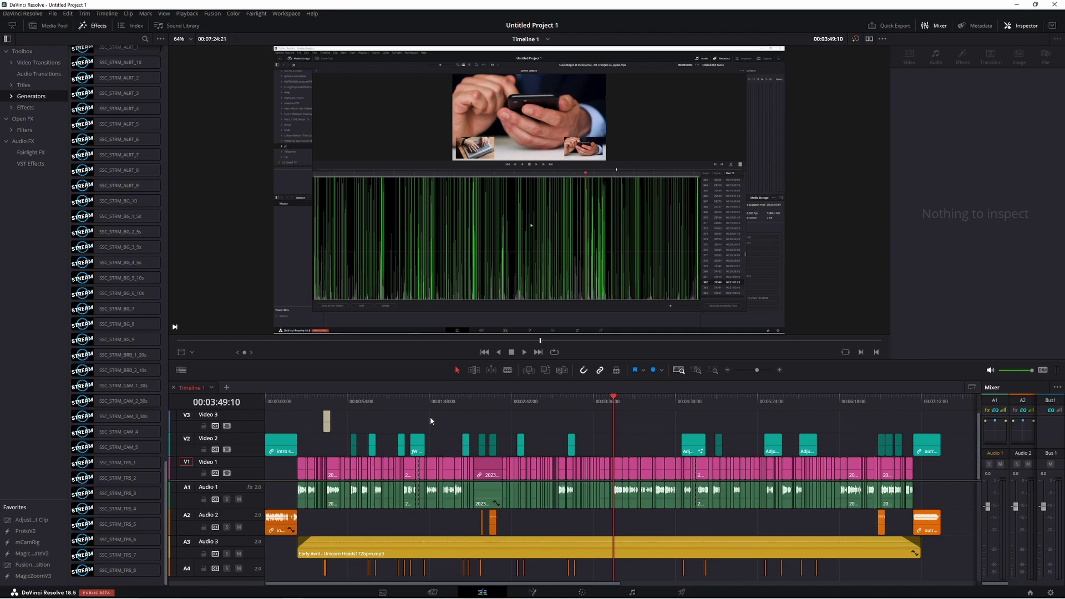
left_click(537, 591)
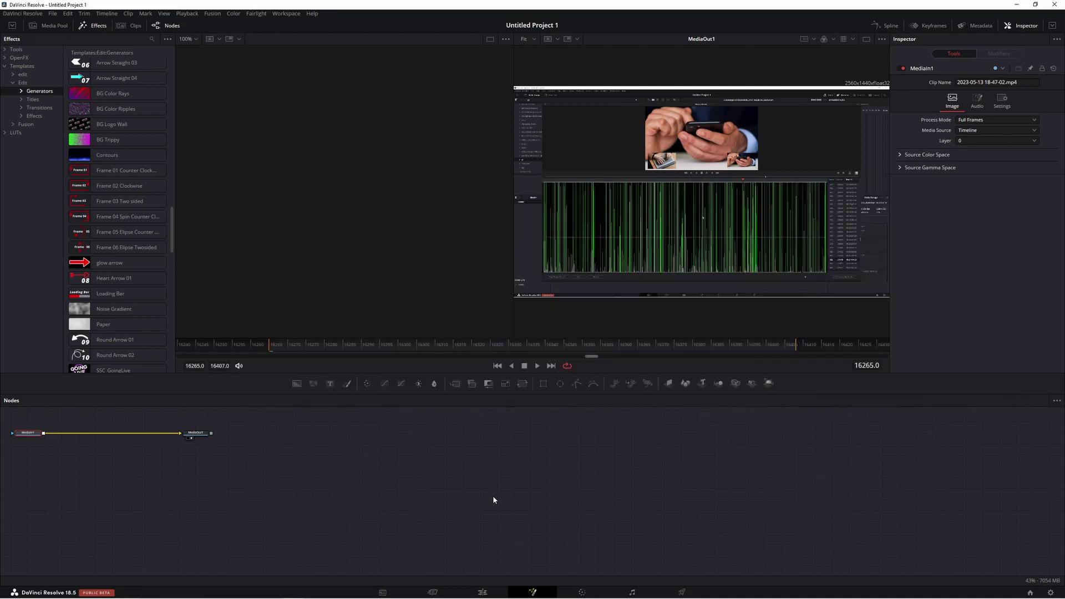
Step: Deselect MediaIn1 and launch Reactor via Workspace > Scripts > Reactor > Open Reactor
left_click(493, 499)
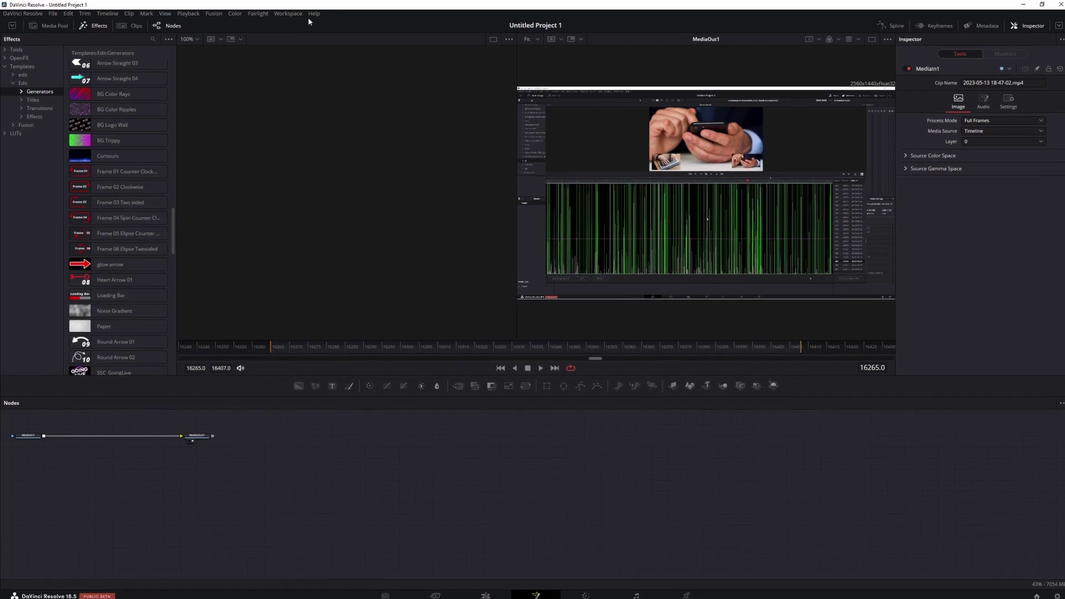
left_click(281, 13)
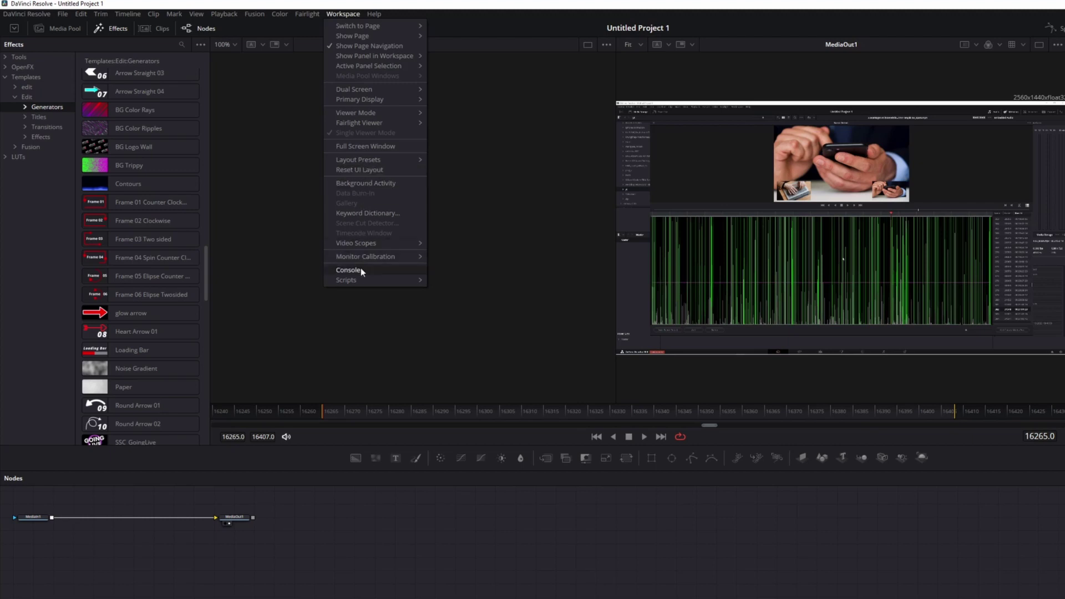
mouse_move(365, 279)
mouse_move(489, 342)
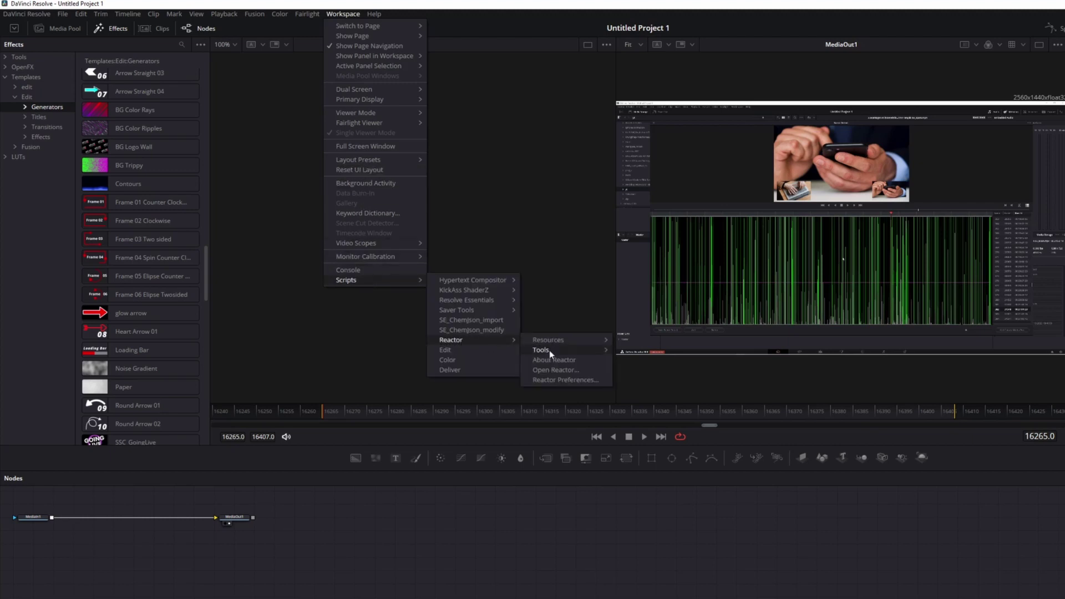
left_click(555, 370)
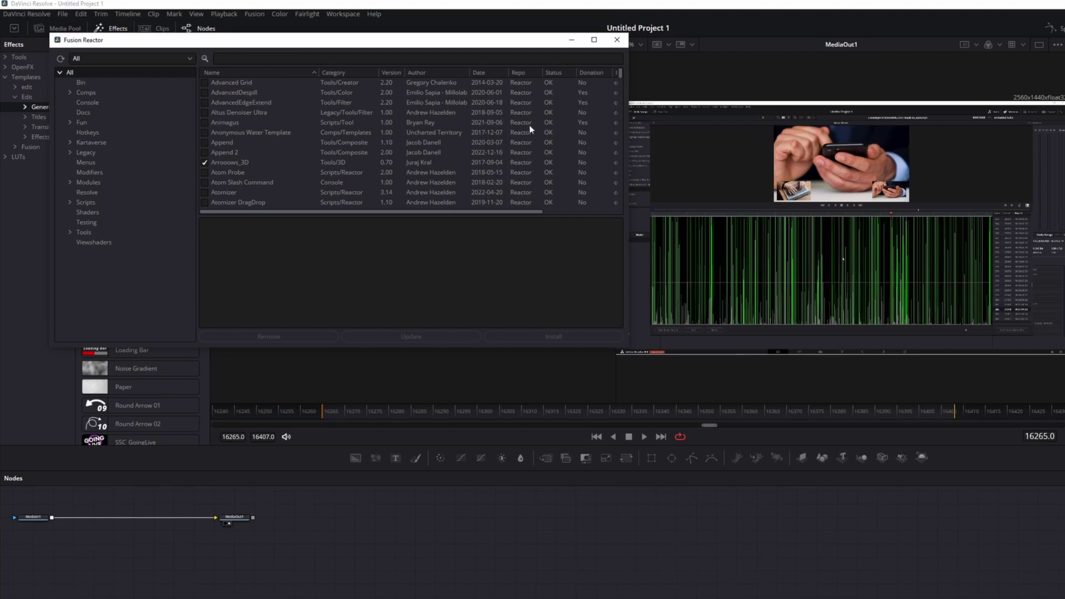
Step: Scroll the Reactor package list and select Timensity to read its description
left_click_drag(620, 77, 623, 183)
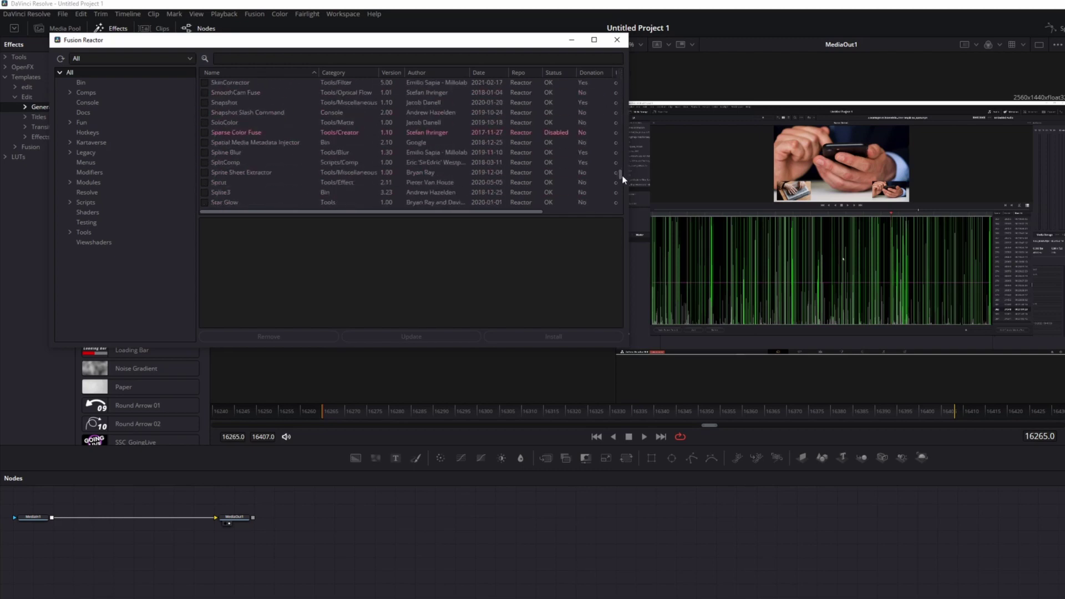
left_click(411, 58)
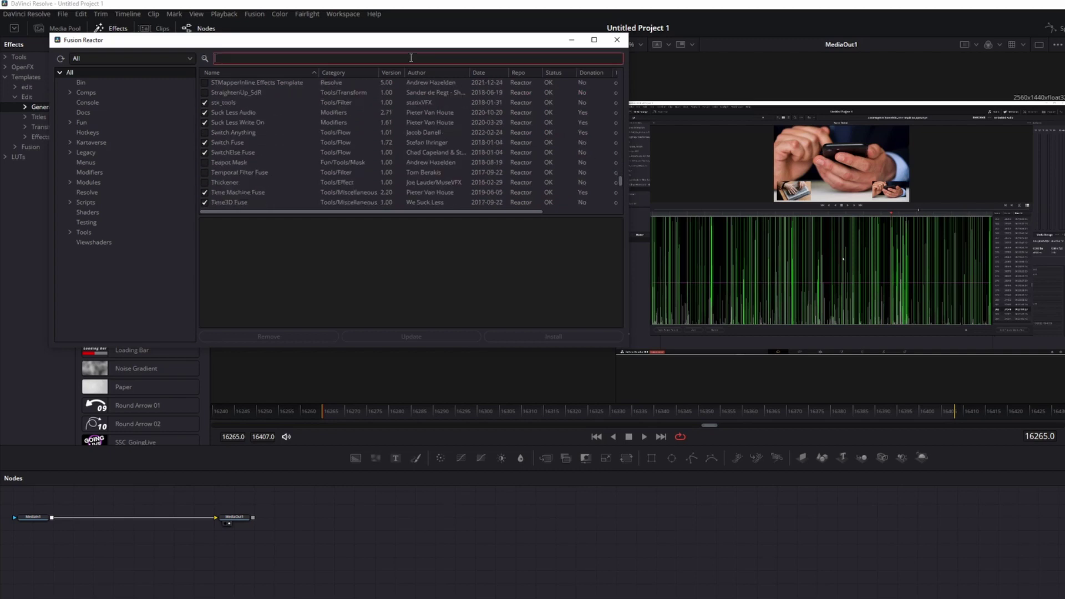
scroll(280, 150, "down", 3)
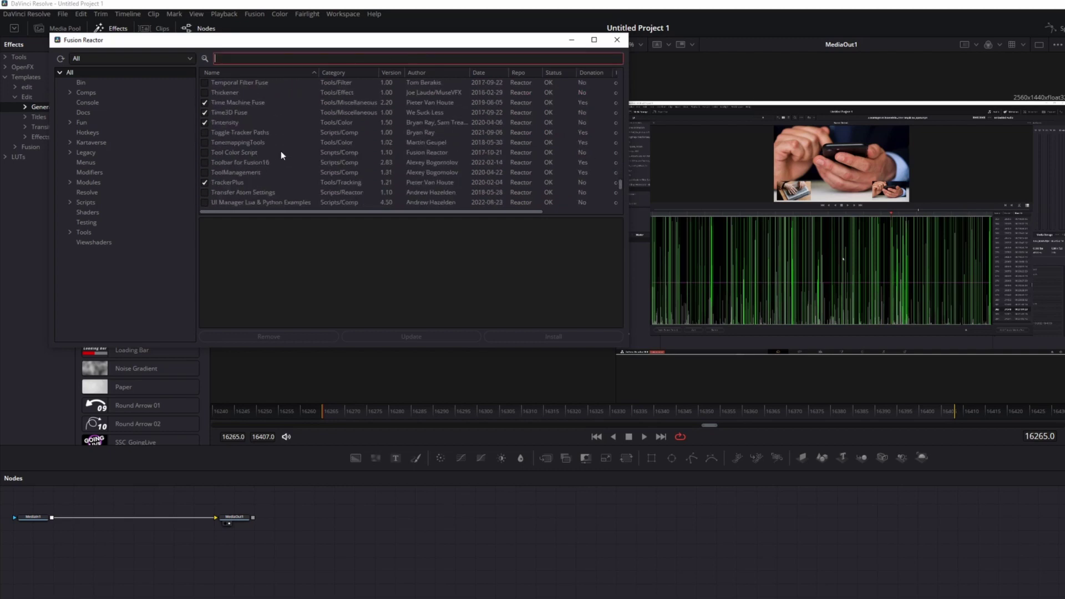
left_click(220, 123)
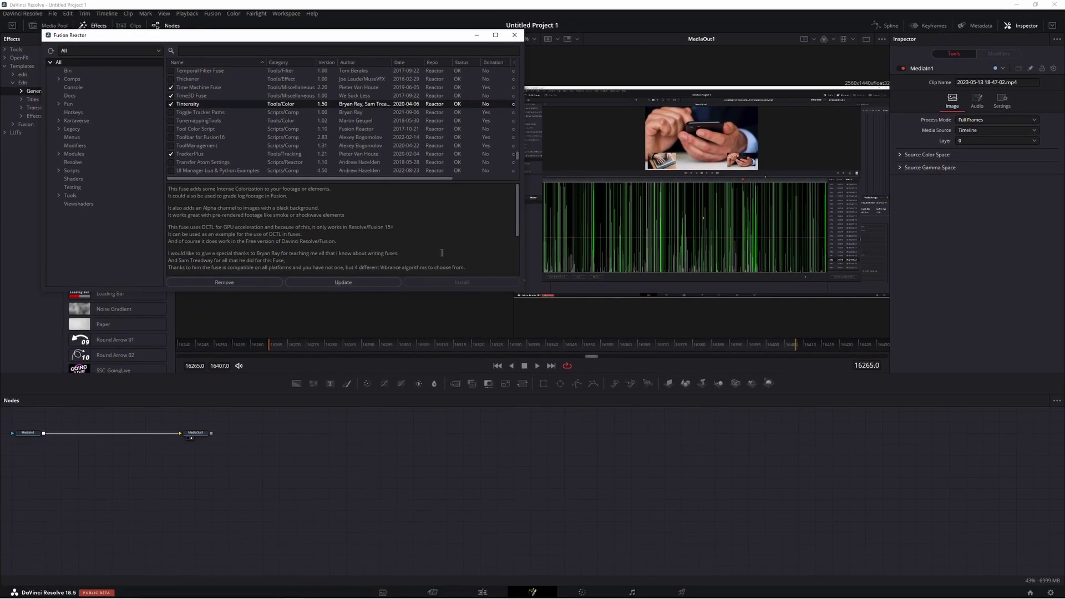
left_click(515, 35)
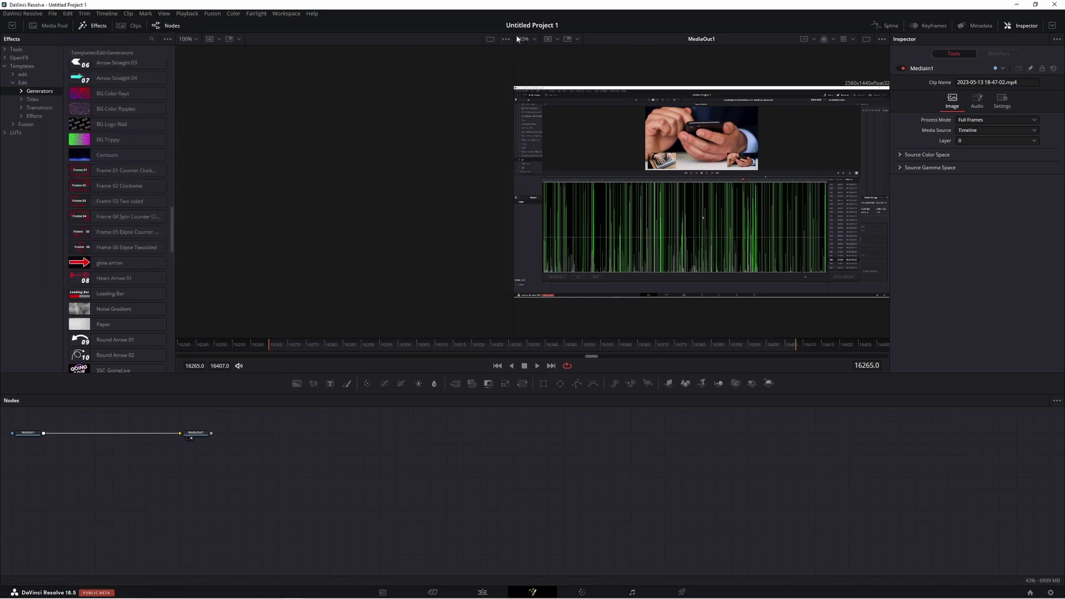